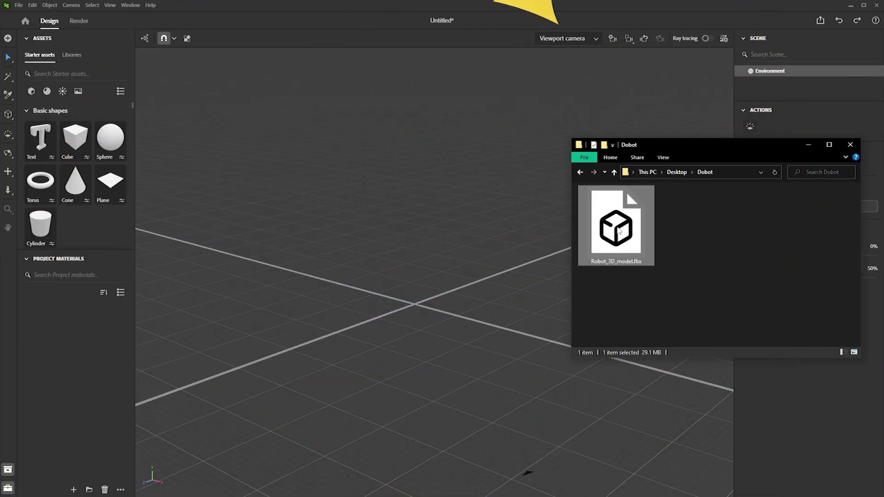
# - Drag Robot_3D_model.fbx from File Explorer into the viewport to import it
pyautogui.moveTo(615, 225); pyautogui.dragTo(415, 305)
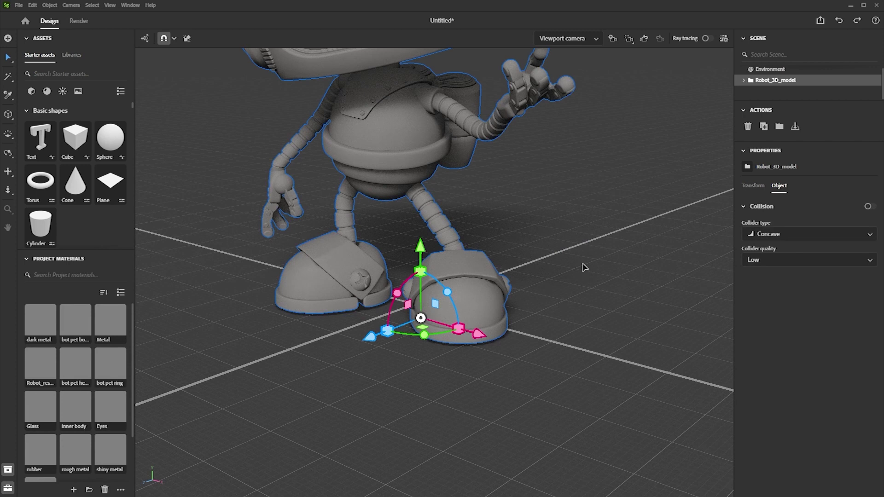
# - Orbit to frame the robot, then scale it with the gizmo handle to about 131%
pyautogui.click(6, 156)
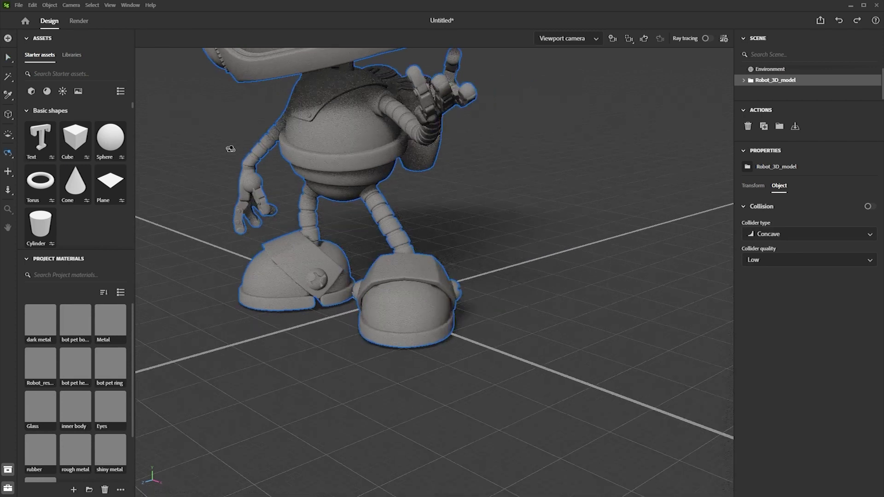
pyautogui.moveTo(184, 157); pyautogui.dragTo(247, 256)
pyautogui.scroll(-5, 247, 255)
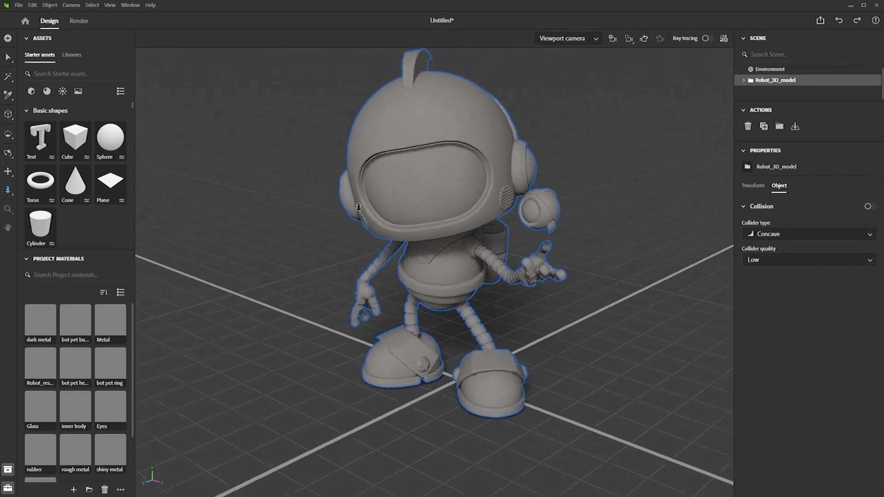
pyautogui.click(9, 57)
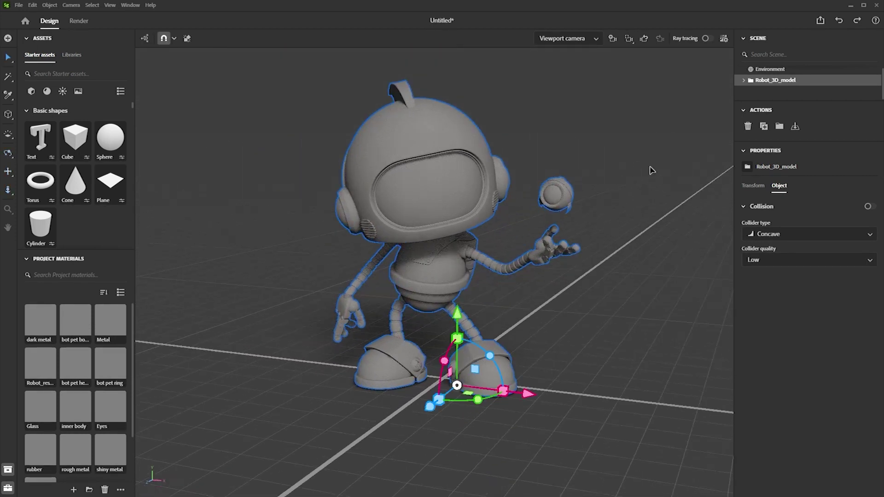
pyautogui.moveTo(778, 99); pyautogui.dragTo(776, 170)
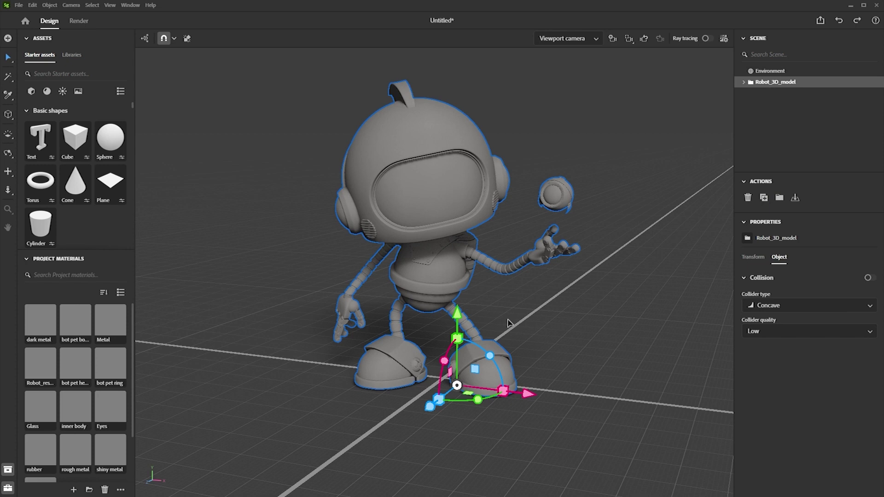
pyautogui.moveTo(461, 340); pyautogui.dragTo(461, 325)
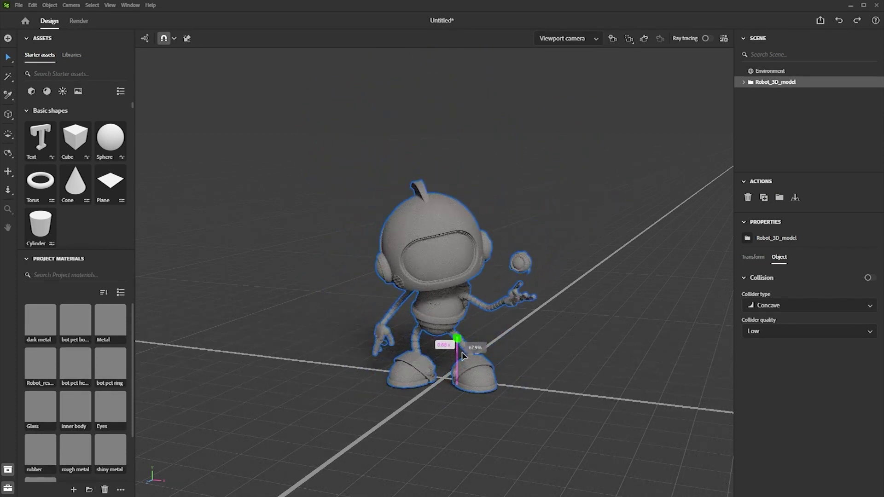
# - Shrink the robot slightly, deselect it and add a new camera to the scene
pyautogui.moveTo(461, 326); pyautogui.dragTo(460, 346)
pyautogui.click(539, 331)
pyautogui.scroll(3, 538, 363)
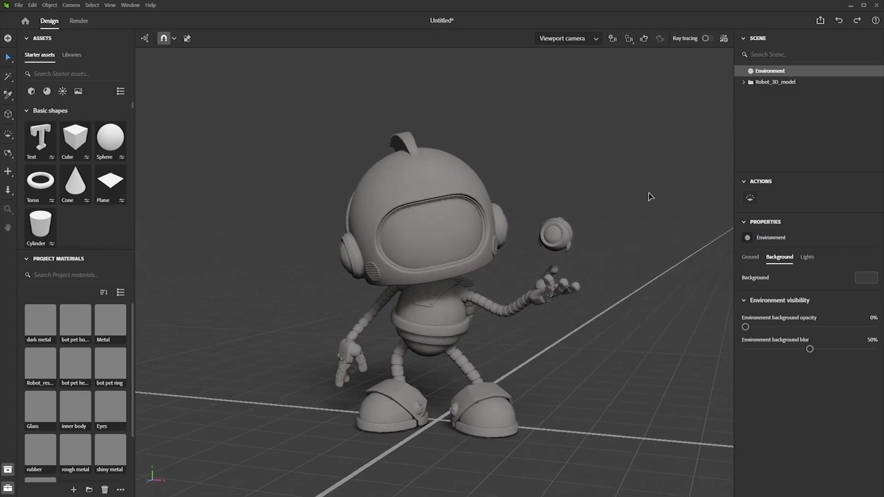
pyautogui.click(611, 40)
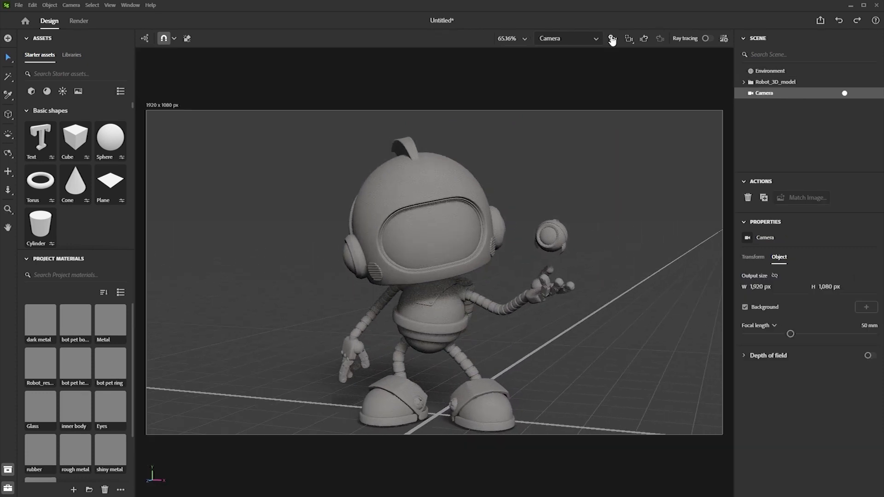
pyautogui.click(158, 108)
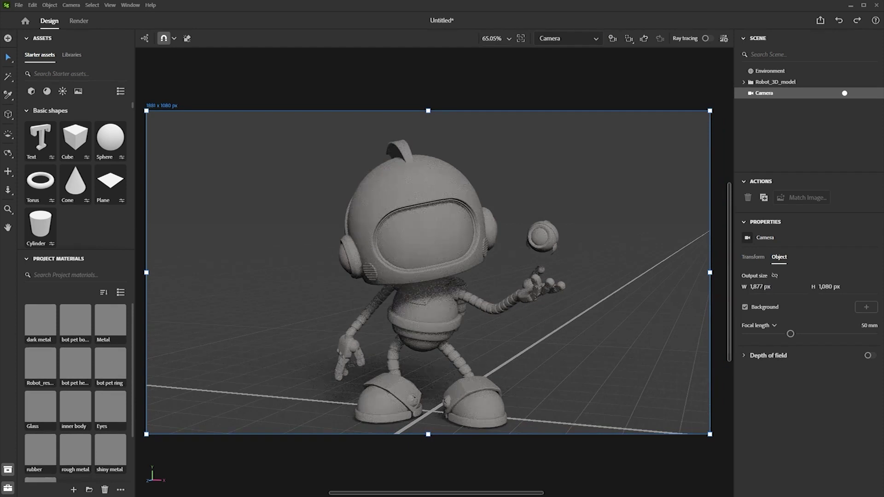
# - Set the camera output size to 2000 × 1400 px and rename it RENDER
pyautogui.moveTo(762, 284); pyautogui.dragTo(756, 289)
pyautogui.moveTo(831, 289); pyautogui.dragTo(829, 286)
pyautogui.write('2,000')
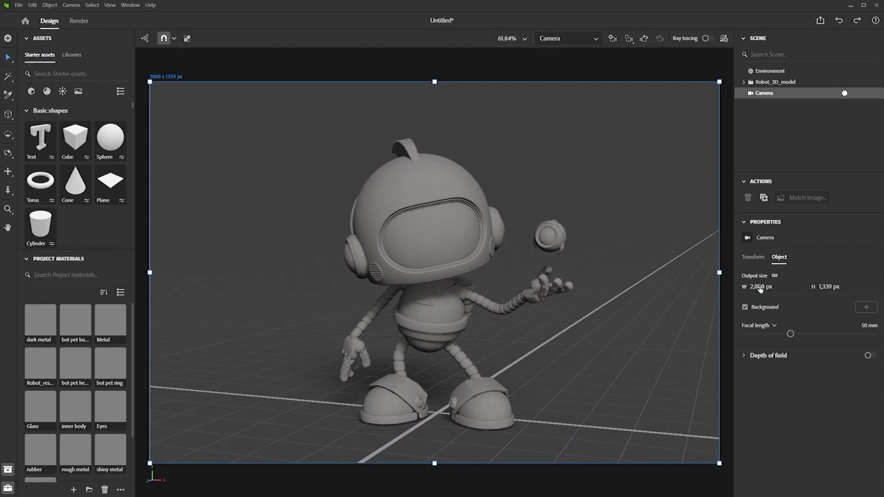
pyautogui.press('Tab')
pyautogui.write('1400')
pyautogui.press('Return')
pyautogui.write('REN')
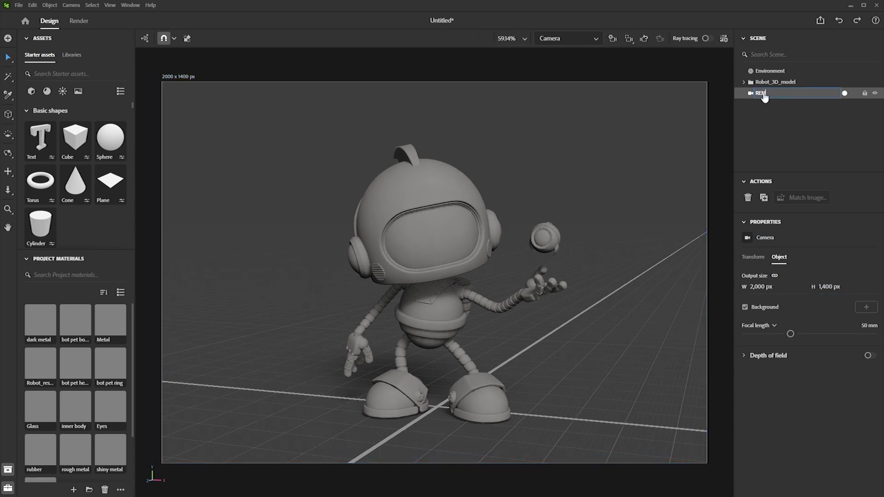
pyautogui.write('DER')
pyautogui.click(632, 194)
# - Toggle looking through the RENDER camera off and on again
pyautogui.click(844, 92)
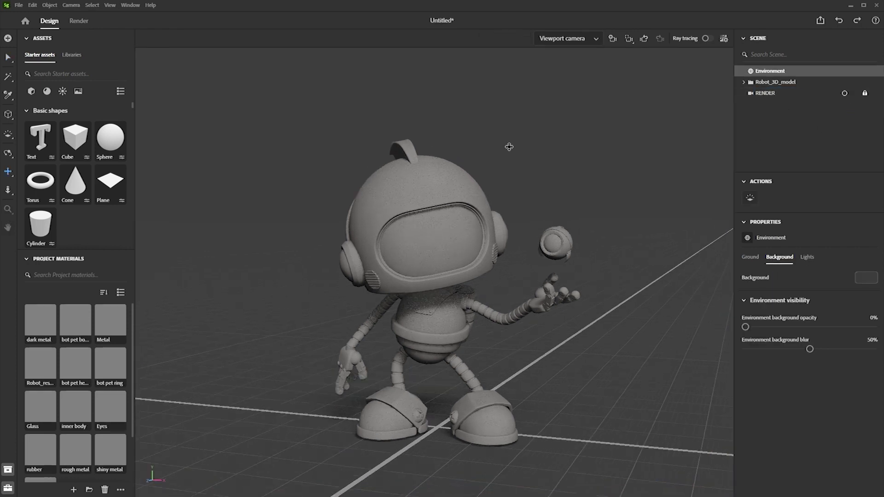
pyautogui.click(844, 92)
# - Return to the free view and drag Metal rough onto the robot's arms, legs and feet
pyautogui.click(843, 92)
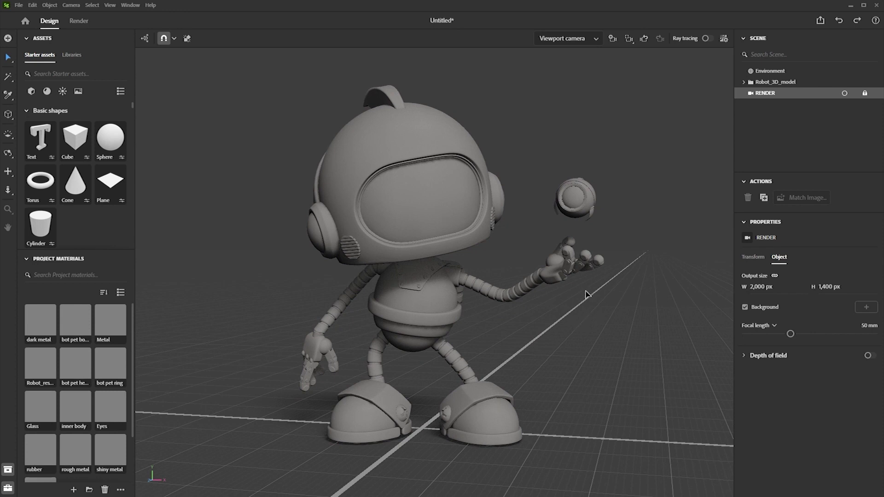
pyautogui.click(47, 92)
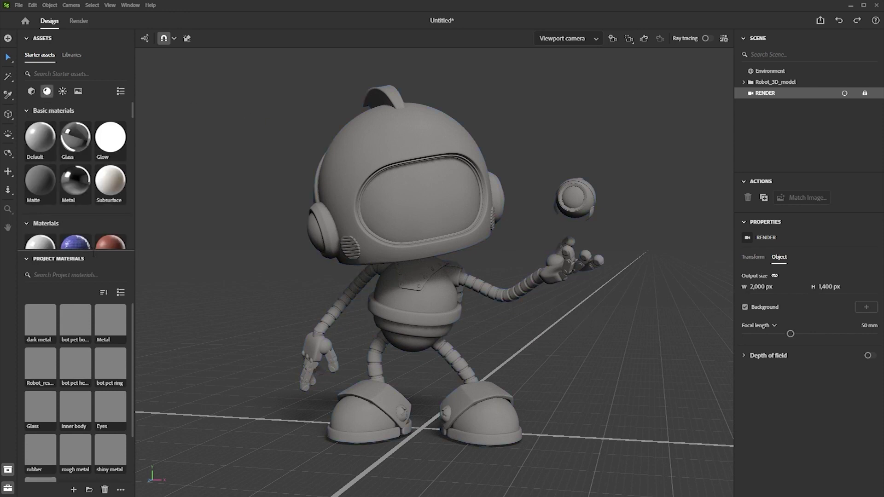
pyautogui.moveTo(94, 253); pyautogui.dragTo(93, 389)
pyautogui.scroll(-2, 134, 145)
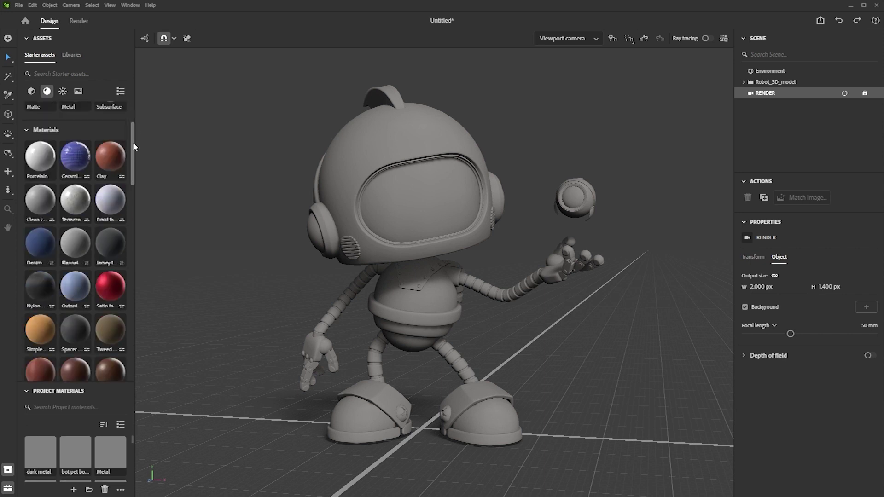
pyautogui.moveTo(134, 146)
pyautogui.mouseDown()
pyautogui.moveTo(134, 261)
pyautogui.moveTo(142, 113)
pyautogui.mouseUp()
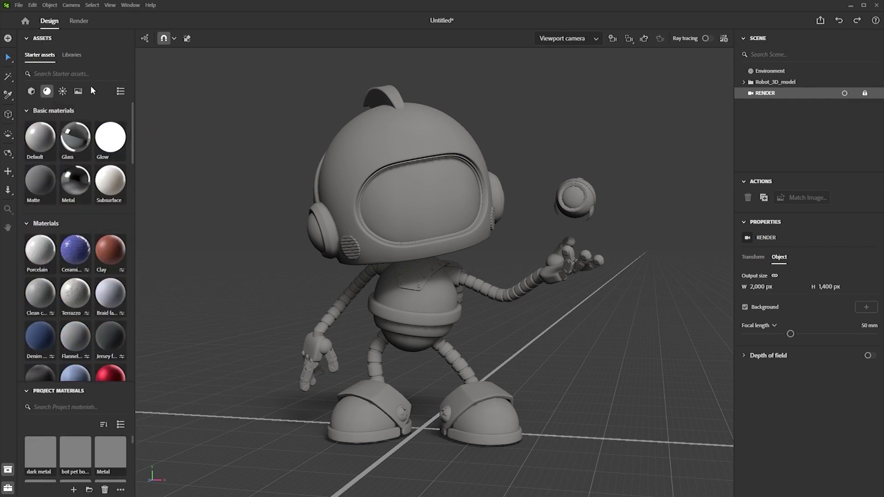
pyautogui.write('metal')
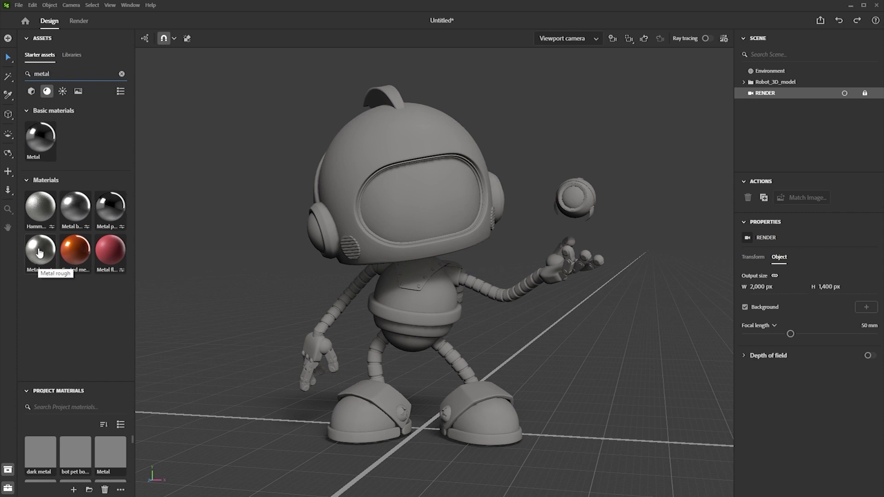
pyautogui.moveTo(40, 254); pyautogui.dragTo(337, 319)
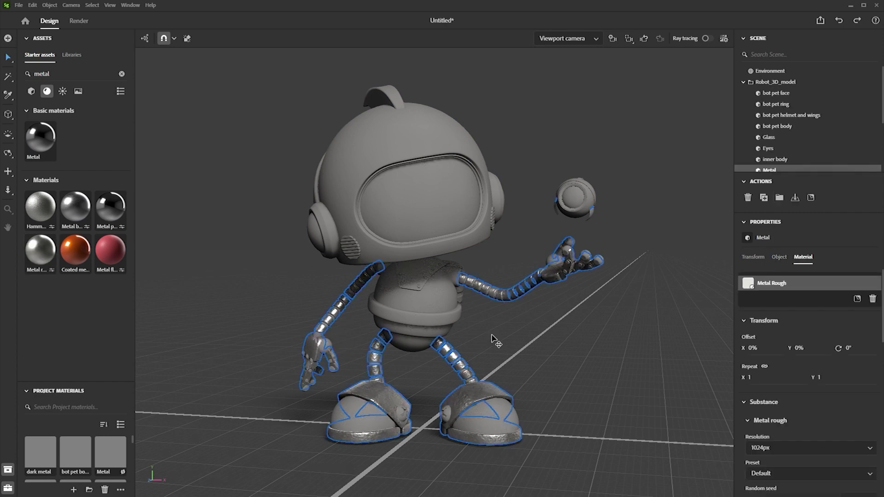
pyautogui.click(414, 359)
pyautogui.keyDown('alt'); pyautogui.moveTo(414, 359); pyautogui.dragTo(423, 368); pyautogui.keyUp('alt')
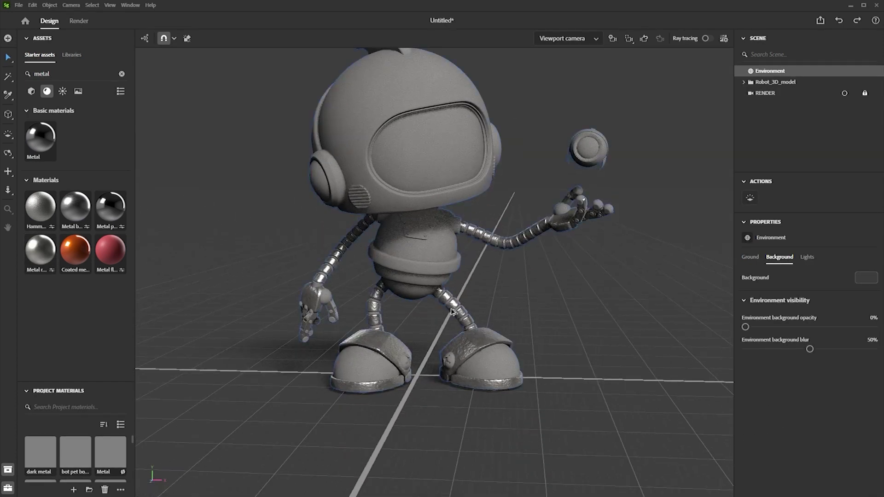
pyautogui.scroll(5, 423, 368)
# - Set the metal parts' texture resolution to 2048px and apply the Silver Sandblasted Metal preset
pyautogui.click(509, 392)
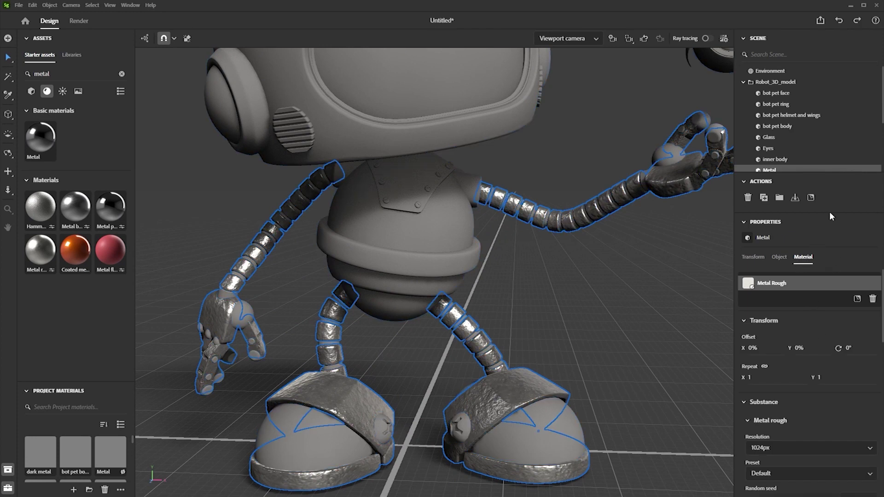
pyautogui.scroll(-3, 814, 318)
pyautogui.scroll(-3, 814, 318)
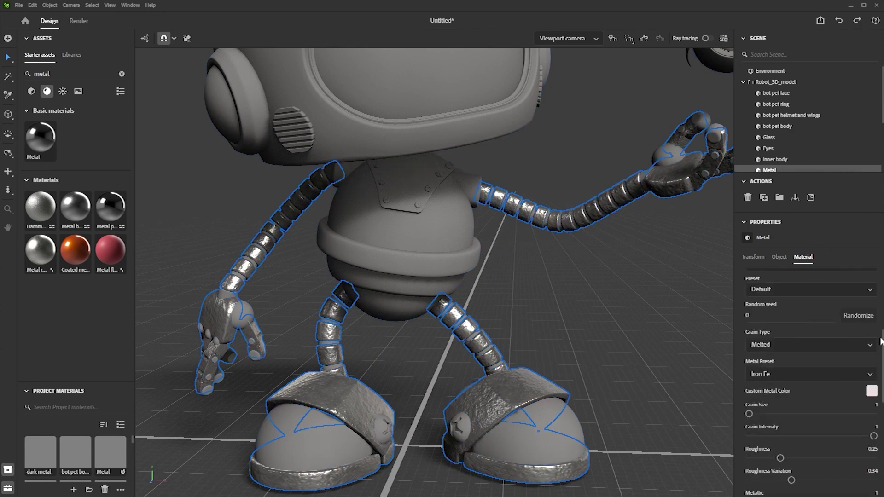
pyautogui.scroll(2, 870, 331)
pyautogui.click(812, 293)
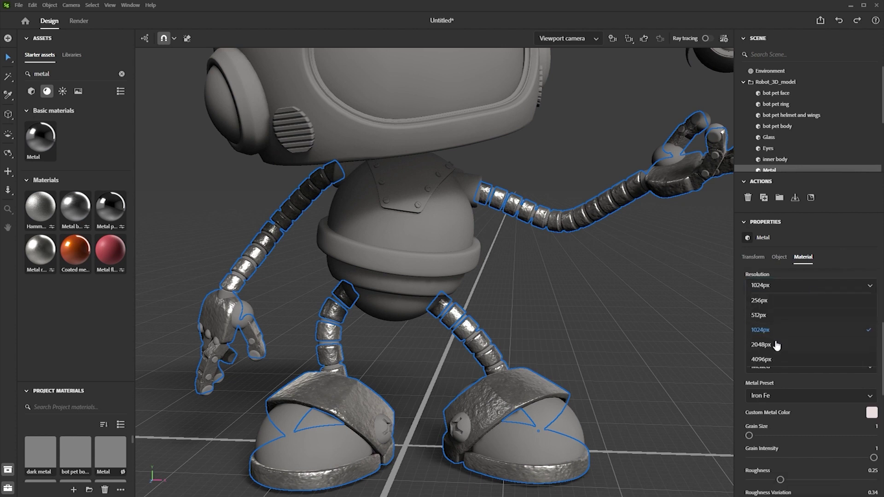
pyautogui.click(776, 344)
pyautogui.click(783, 286)
pyautogui.click(774, 358)
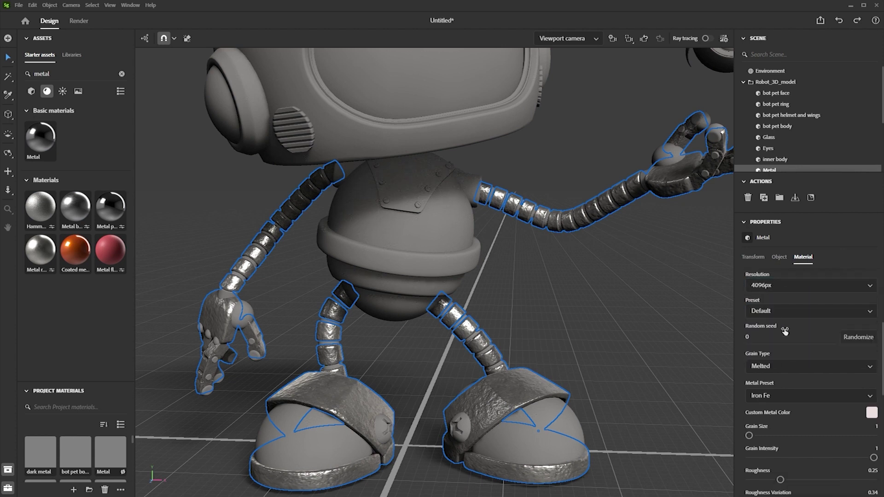
pyautogui.click(784, 286)
pyautogui.click(773, 344)
pyautogui.click(784, 312)
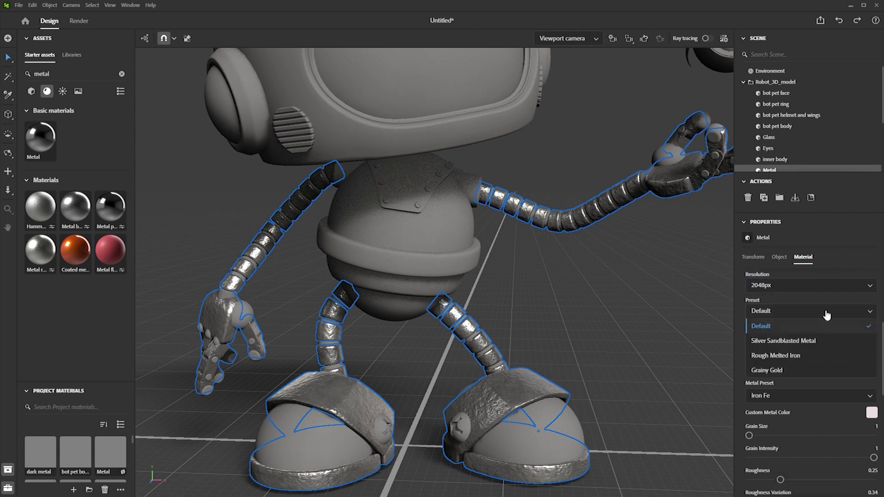
pyautogui.click(792, 344)
# - Give the metal Big Grain type, grain size 3, lower grain intensity and lower roughness
pyautogui.click(780, 366)
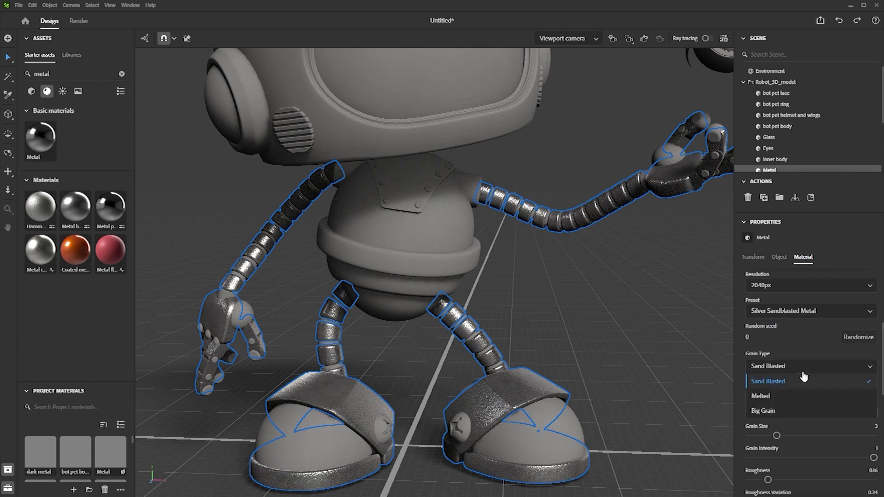
pyautogui.click(781, 397)
pyautogui.click(783, 366)
pyautogui.click(777, 412)
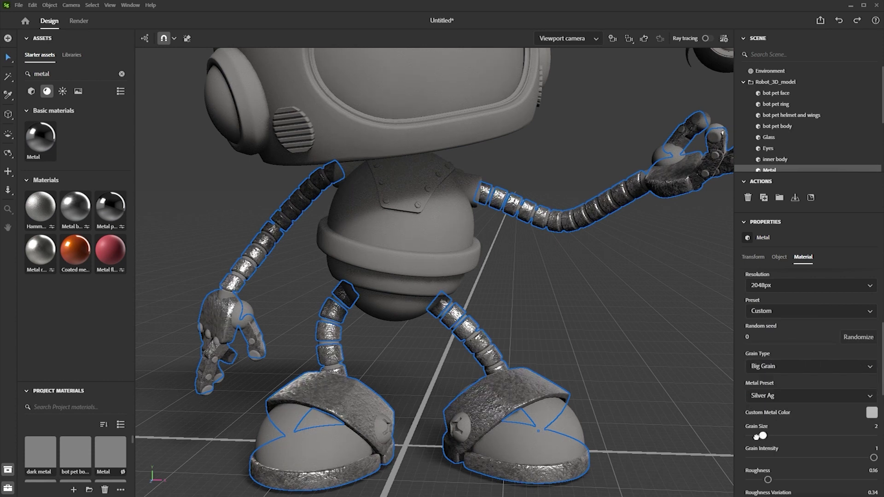
pyautogui.moveTo(776, 435); pyautogui.dragTo(763, 436)
pyautogui.scroll(-3, 763, 435)
pyautogui.click(765, 367)
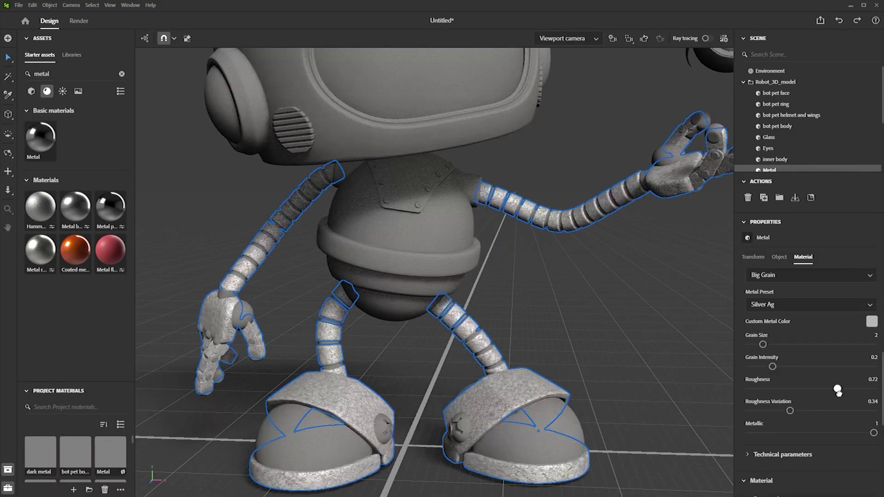
pyautogui.moveTo(767, 389); pyautogui.dragTo(826, 411)
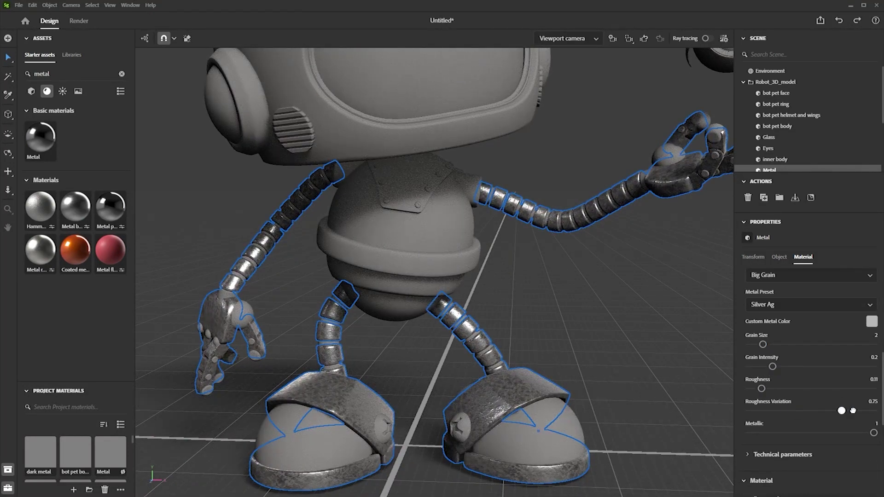
pyautogui.moveTo(762, 345); pyautogui.dragTo(775, 344)
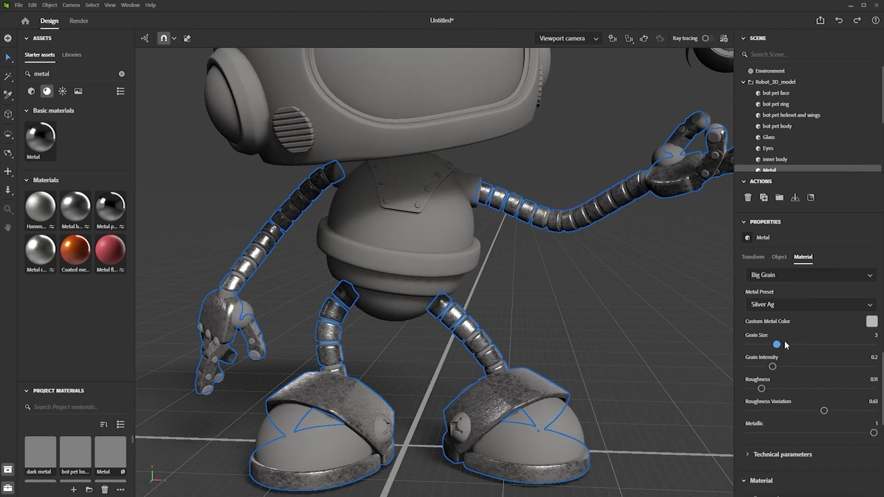
pyautogui.scroll(-3, 783, 344)
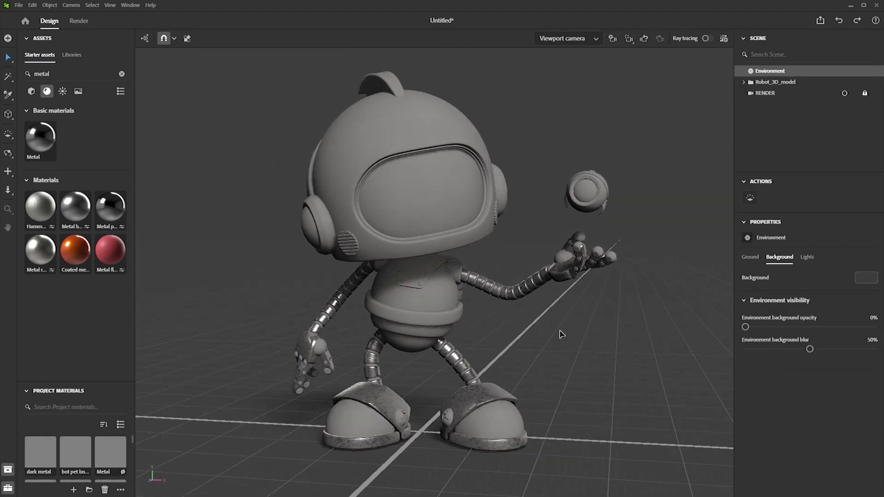
# - Switch the chest armour's metal preset from Gold Au to silver
pyautogui.click(301, 304)
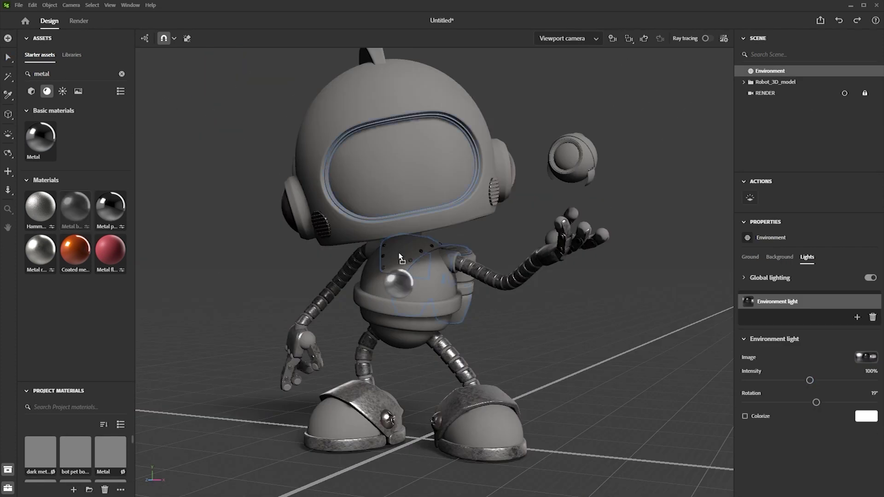
pyautogui.click(394, 250)
pyautogui.moveTo(514, 348); pyautogui.dragTo(344, 347, button='middle')
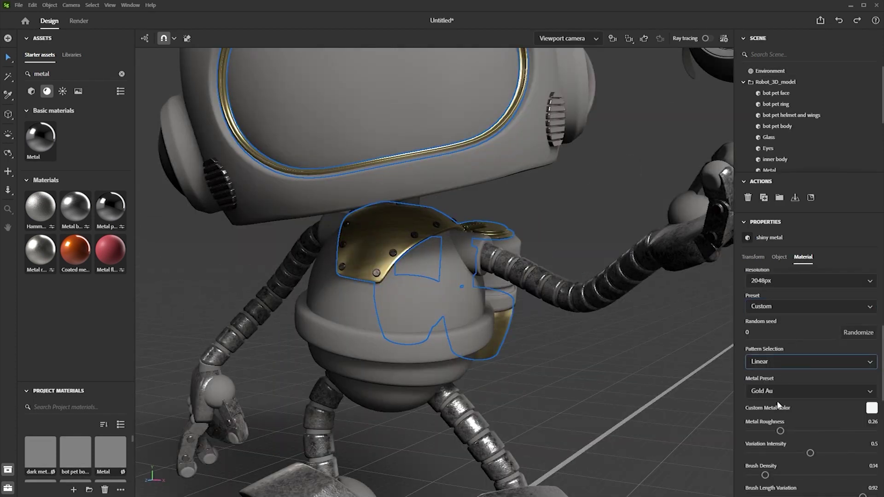
pyautogui.click(807, 391)
pyautogui.click(785, 344)
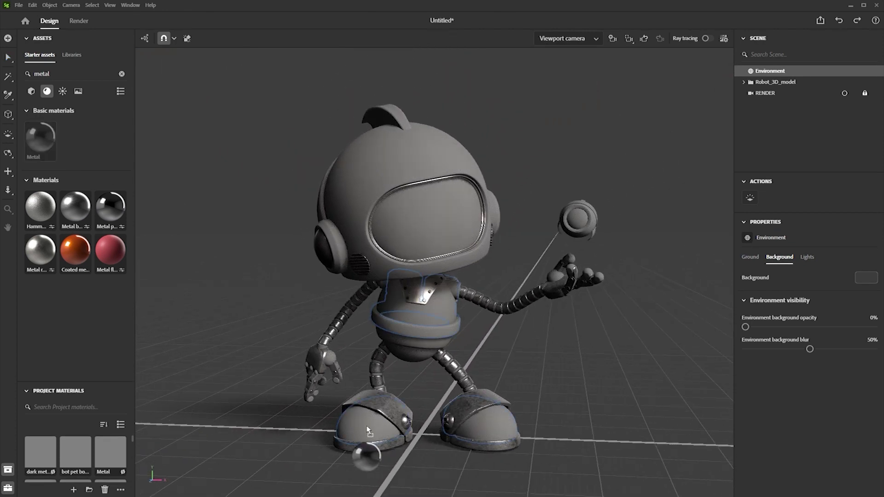
# - Apply Metal to the feet, raise roughness and pick a dark blue base colour
pyautogui.moveTo(40, 137); pyautogui.dragTo(359, 414)
pyautogui.scroll(3, 539, 370)
pyautogui.moveTo(764, 337); pyautogui.dragTo(790, 339)
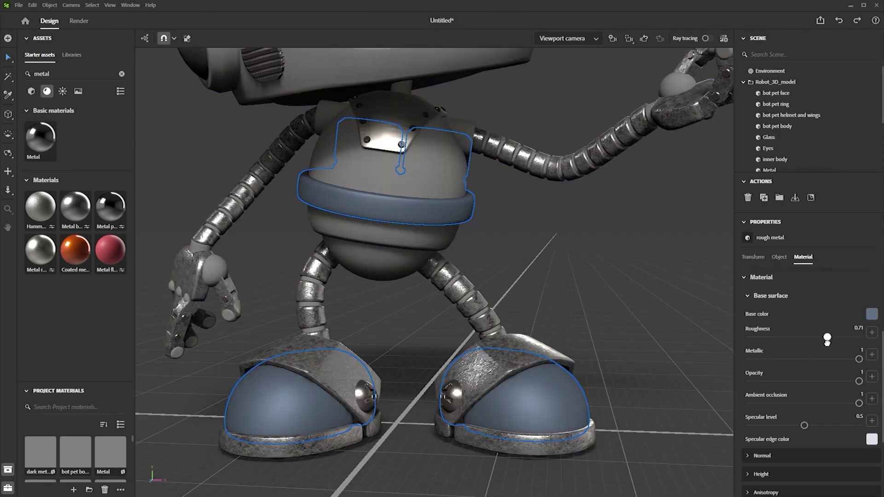
pyautogui.click(872, 314)
pyautogui.click(774, 319)
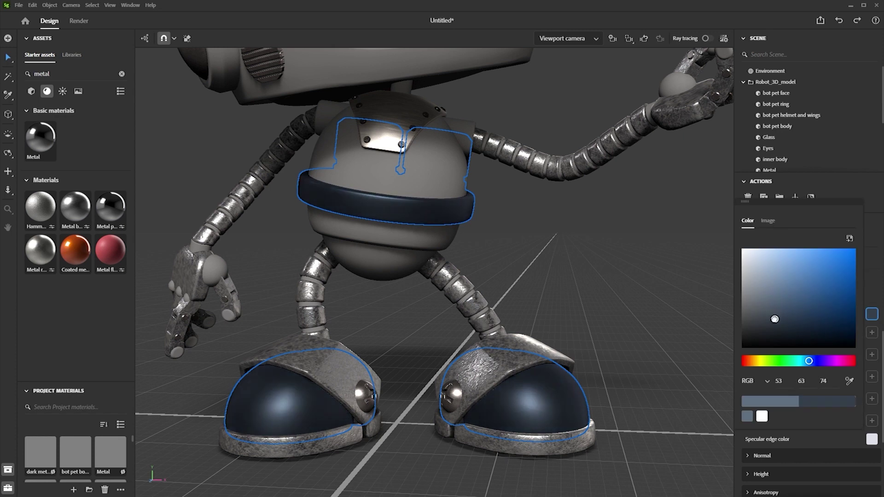
pyautogui.click(121, 74)
pyautogui.write('rubber')
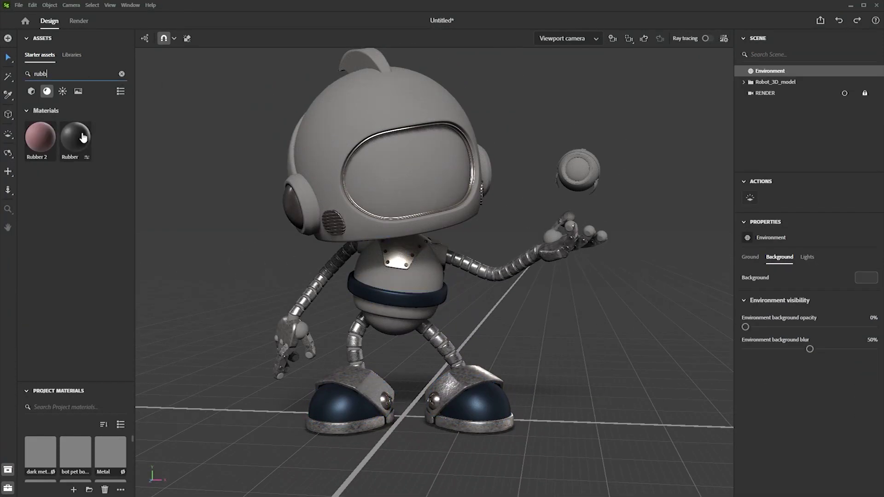
# - Apply Rubber to the headphones and Rubber 2 to the inner body with a near-black colour and sheen
pyautogui.moveTo(79, 136); pyautogui.dragTo(305, 356)
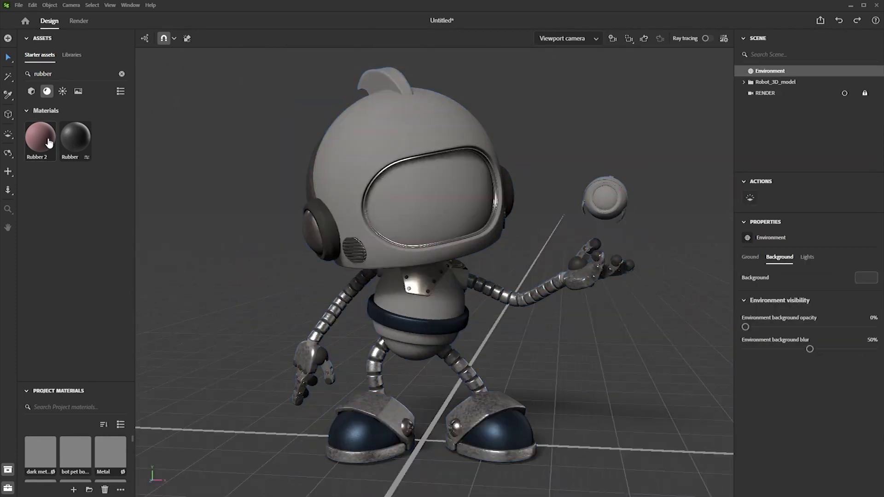
pyautogui.moveTo(40, 136); pyautogui.dragTo(446, 315)
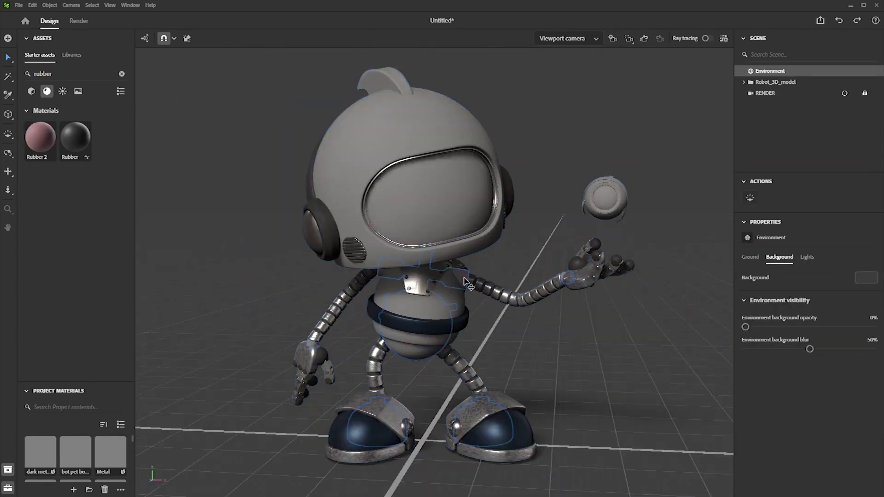
pyautogui.click(872, 440)
pyautogui.moveTo(741, 405); pyautogui.dragTo(768, 409)
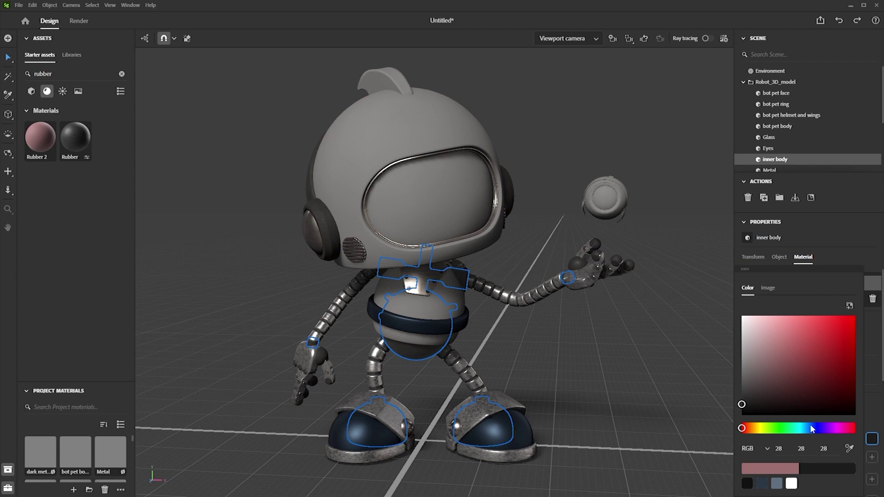
pyautogui.scroll(-5, 801, 379)
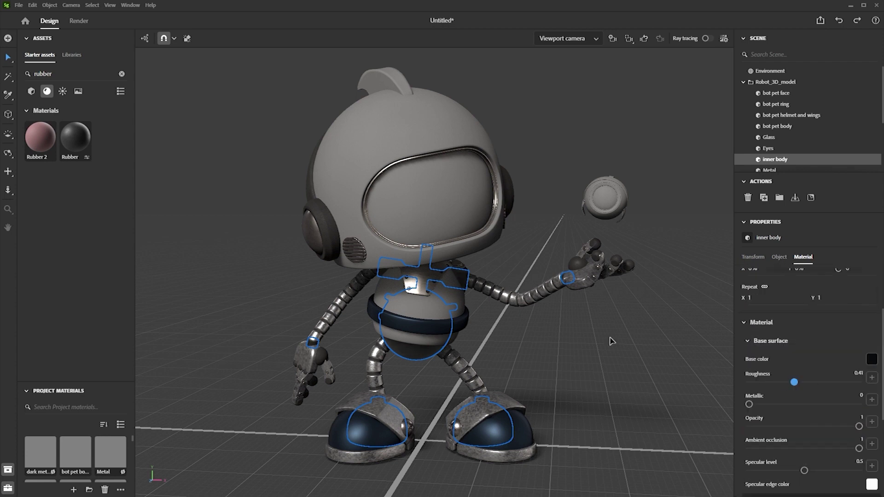
pyautogui.scroll(-5, 746, 433)
pyautogui.click(746, 431)
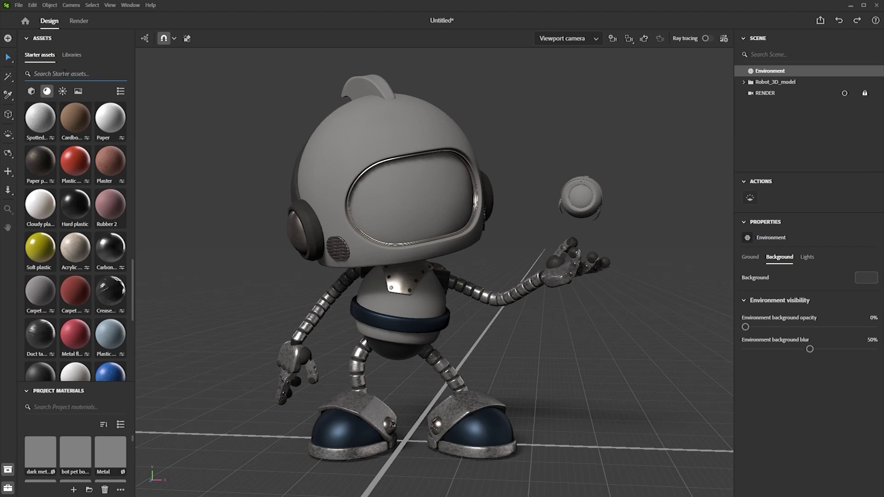
pyautogui.write('soft')
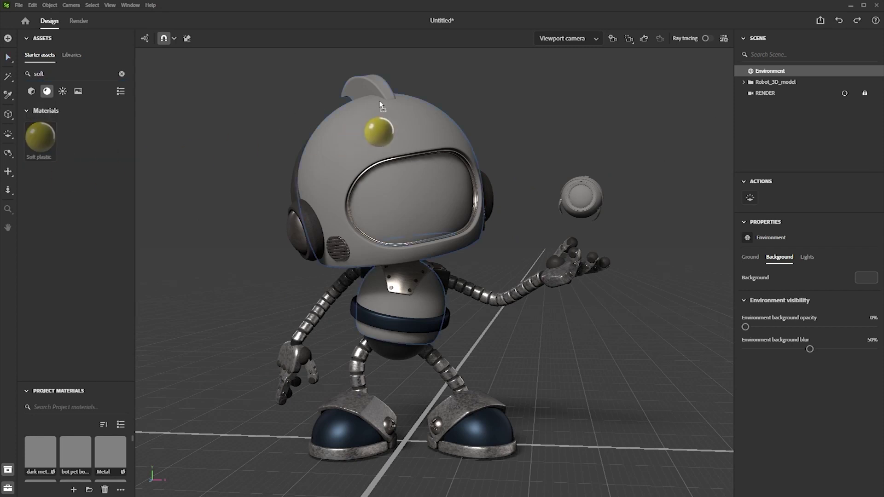
# - Apply Soft plastic to the helmet and body and set its subsurface scattering colour to cyan
pyautogui.moveTo(38, 142); pyautogui.dragTo(379, 102)
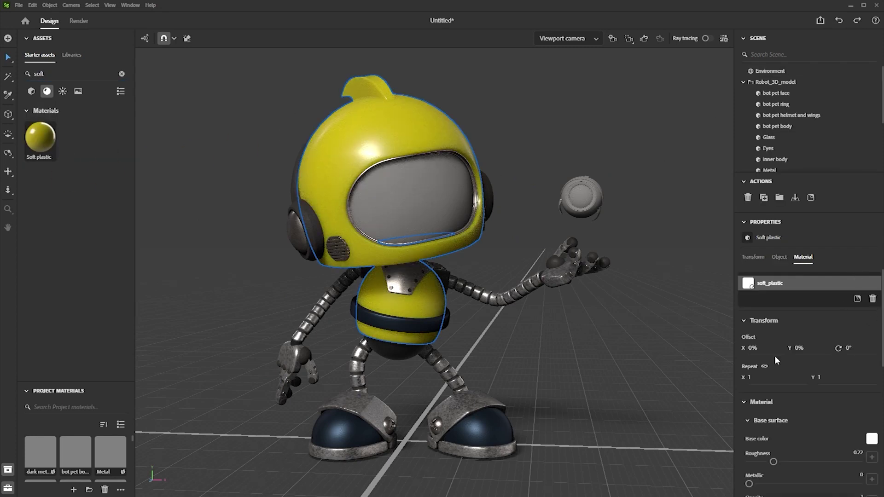
pyautogui.scroll(-2, 773, 356)
pyautogui.scroll(-2, 829, 331)
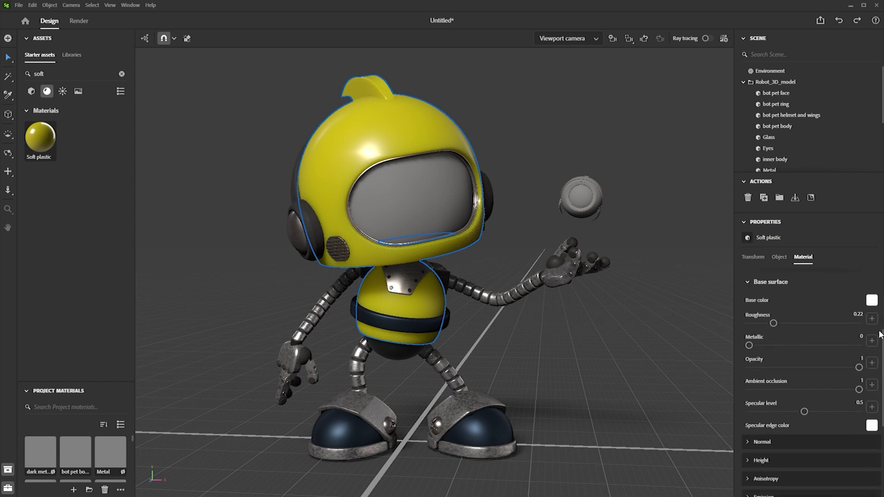
pyautogui.scroll(-3, 814, 359)
pyautogui.click(760, 414)
pyautogui.scroll(-1, 783, 392)
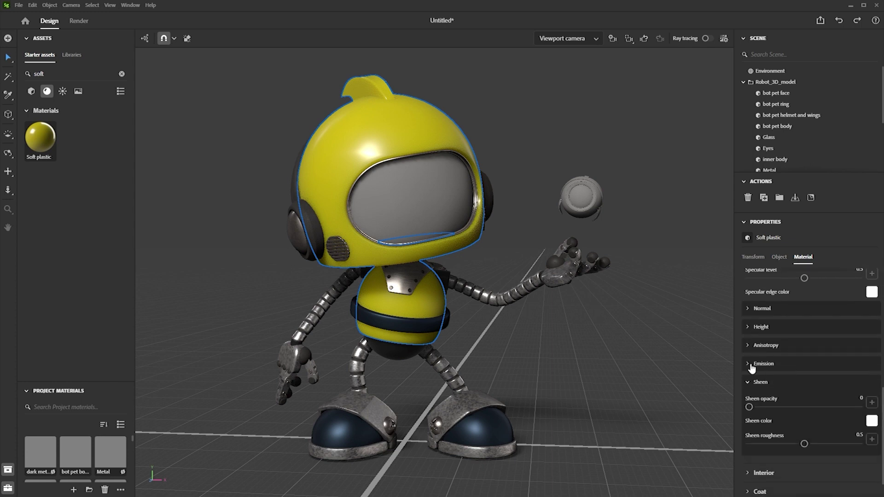
pyautogui.scroll(-2, 760, 456)
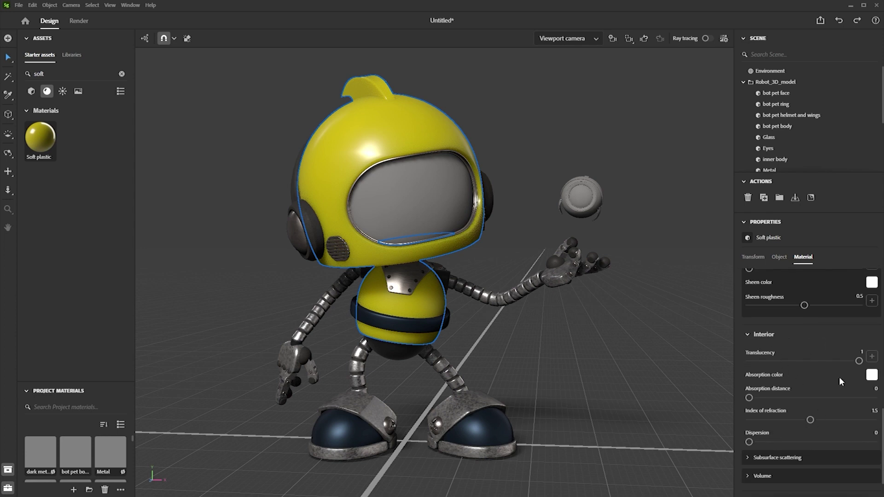
pyautogui.click(748, 458)
pyautogui.scroll(-1, 798, 376)
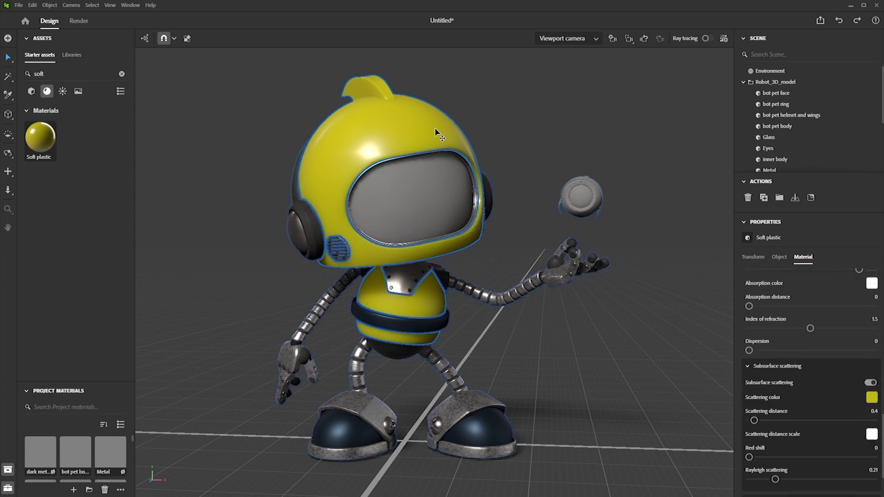
pyautogui.click(872, 397)
pyautogui.click(803, 428)
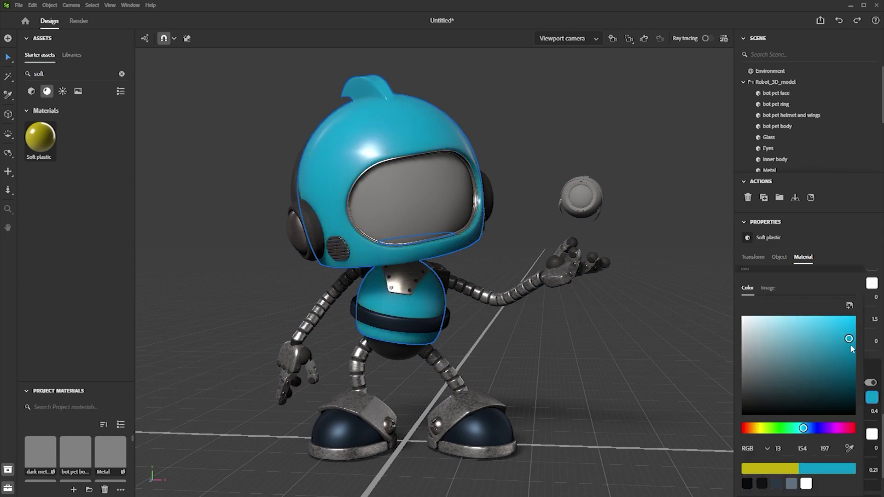
# - Apply Soft plastic to the pet's body and a new material to its helmet and wings
pyautogui.click(661, 287)
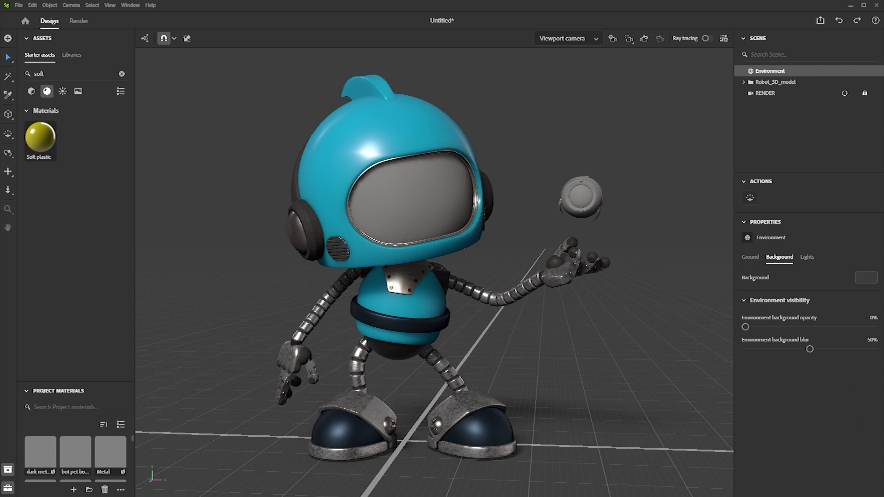
pyautogui.moveTo(40, 138); pyautogui.dragTo(590, 221)
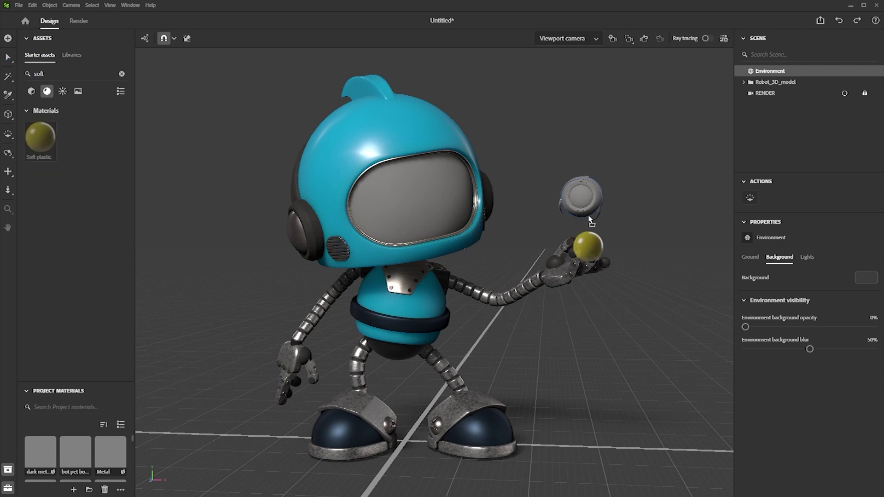
pyautogui.click(121, 74)
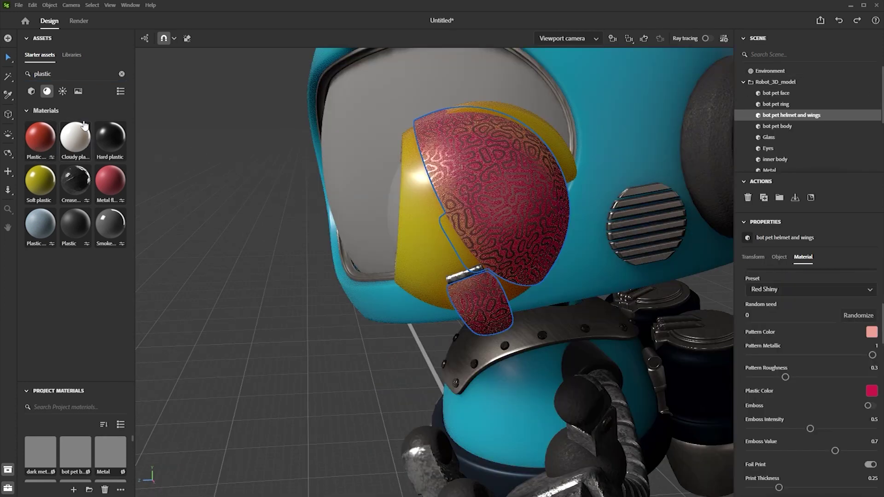
pyautogui.moveTo(80, 138); pyautogui.dragTo(518, 198)
# - Colour the pet's wings reddish orange and apply a subsurface material to its face ring
pyautogui.click(871, 442)
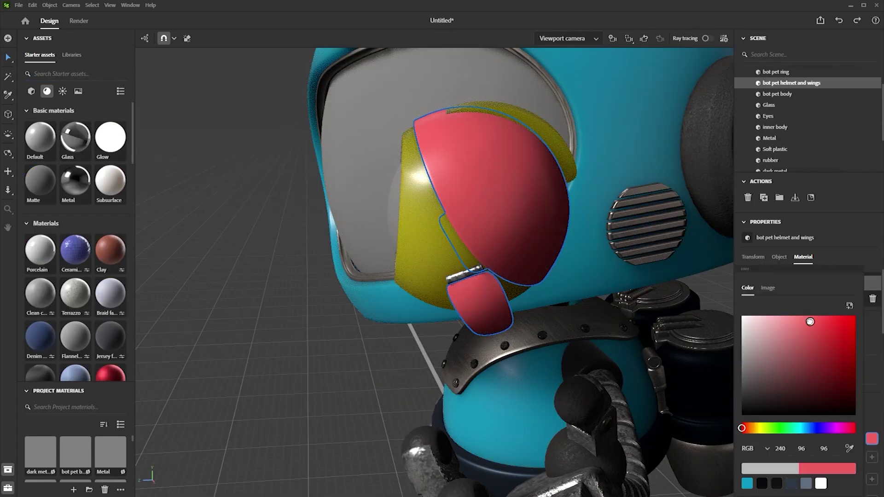
pyautogui.moveTo(821, 332); pyautogui.dragTo(831, 346)
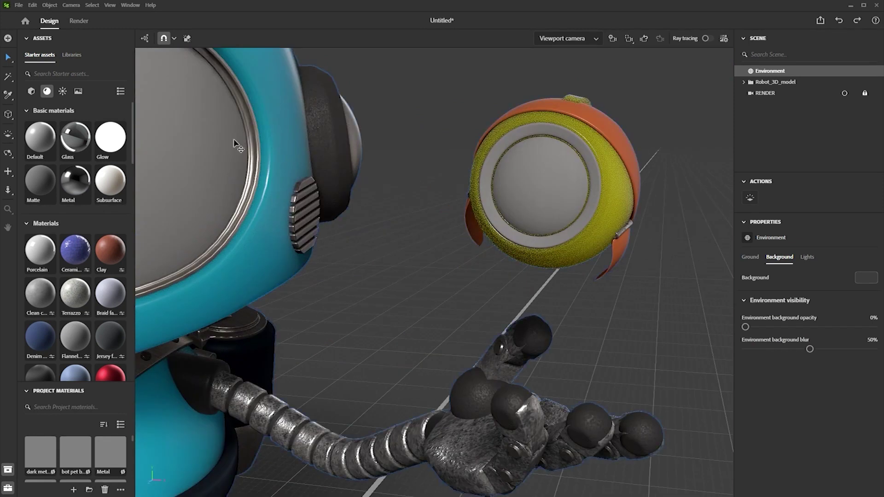
pyautogui.moveTo(114, 185); pyautogui.dragTo(487, 210)
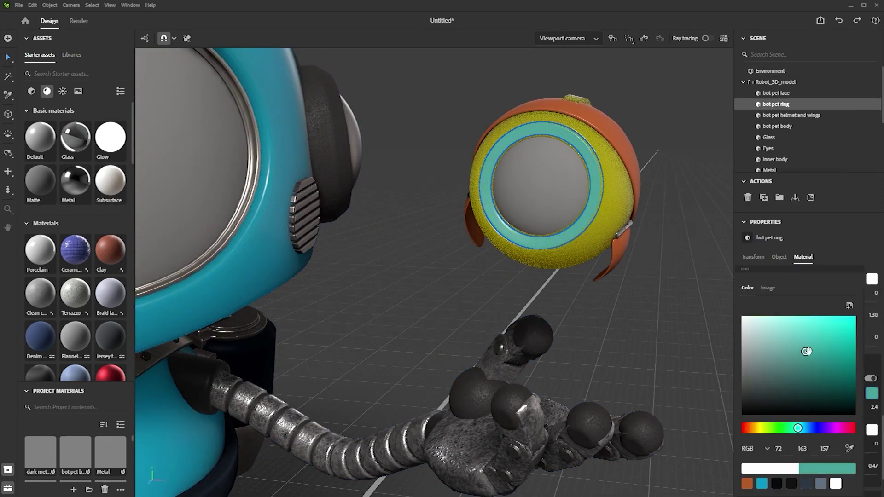
# - Apply Glass to the robot's visor and toggle its visibility to check beneath it
pyautogui.click(711, 332)
pyautogui.scroll(-5, 661, 315)
pyautogui.scroll(1, 512, 236)
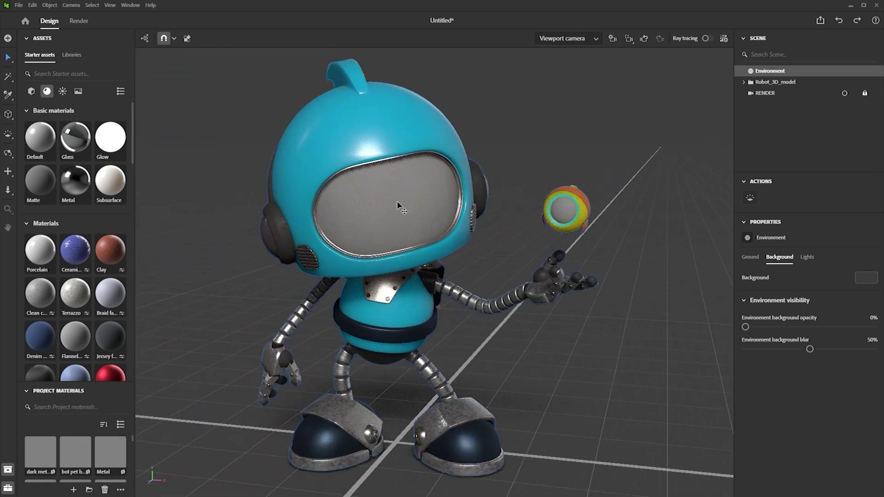
pyautogui.moveTo(74, 143); pyautogui.dragTo(344, 213)
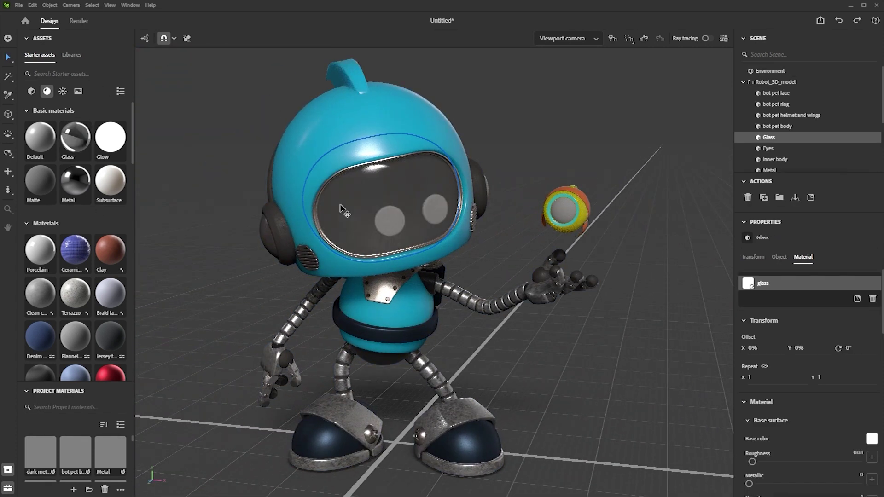
pyautogui.moveTo(345, 211)
pyautogui.mouseDown(button='right')
pyautogui.moveTo(421, 171)
pyautogui.moveTo(387, 208)
pyautogui.mouseUp(button='right')
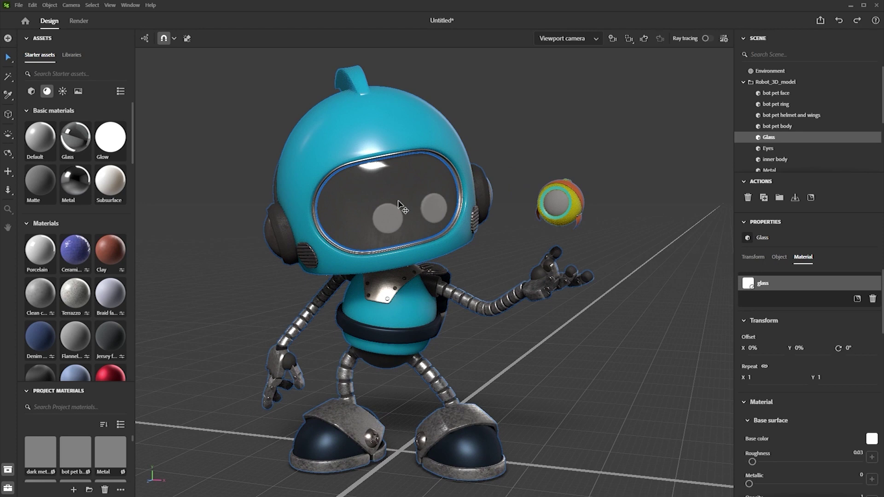
pyautogui.click(875, 138)
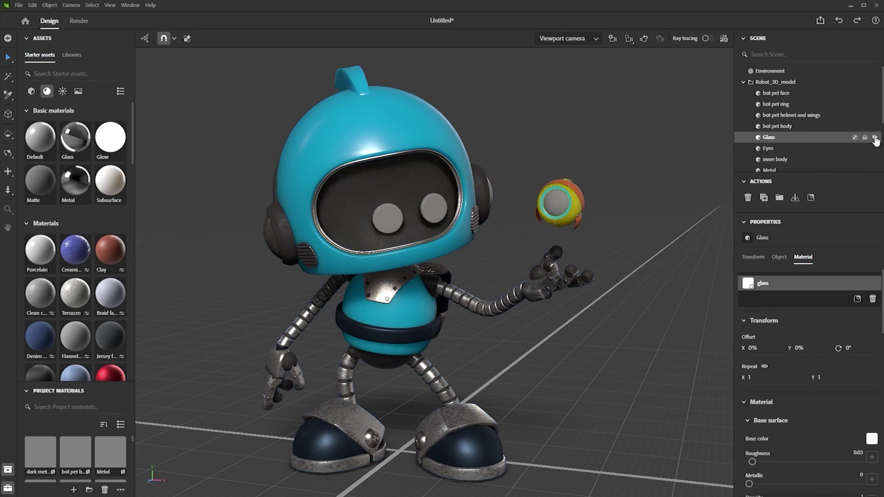
pyautogui.click(875, 139)
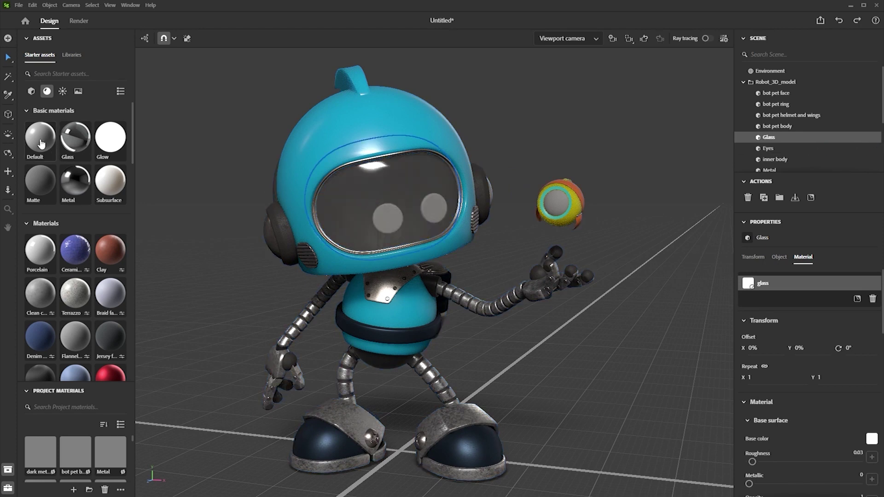
# - Select the pet's face and set its base colour to black
pyautogui.click(556, 204)
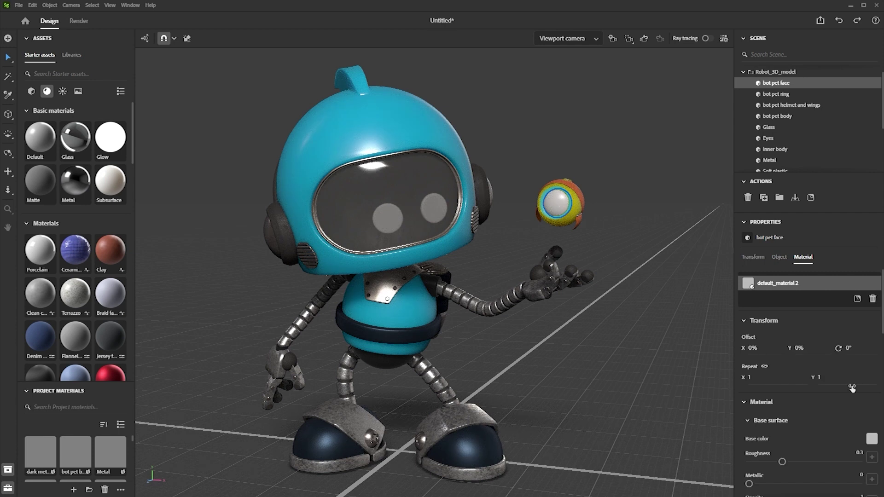
pyautogui.click(872, 439)
pyautogui.click(744, 417)
pyautogui.click(646, 306)
pyautogui.click(559, 208)
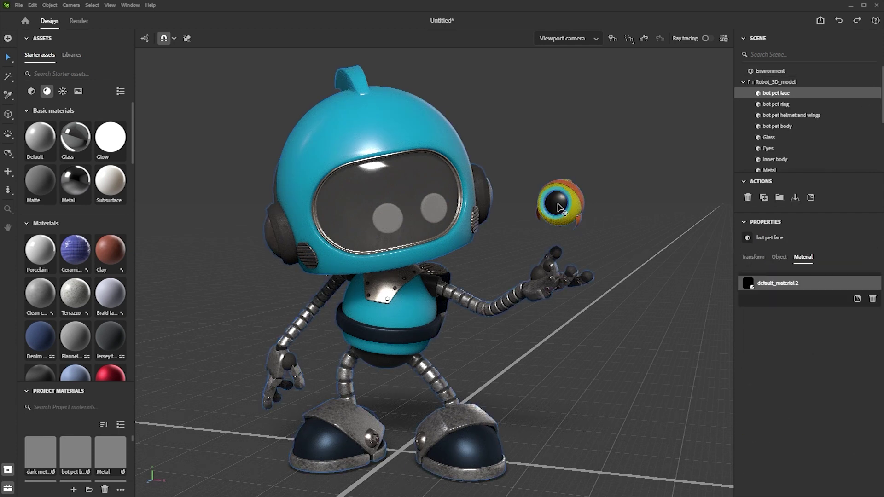
# - Apply the Glow material to the robot's Eyes
pyautogui.click(650, 249)
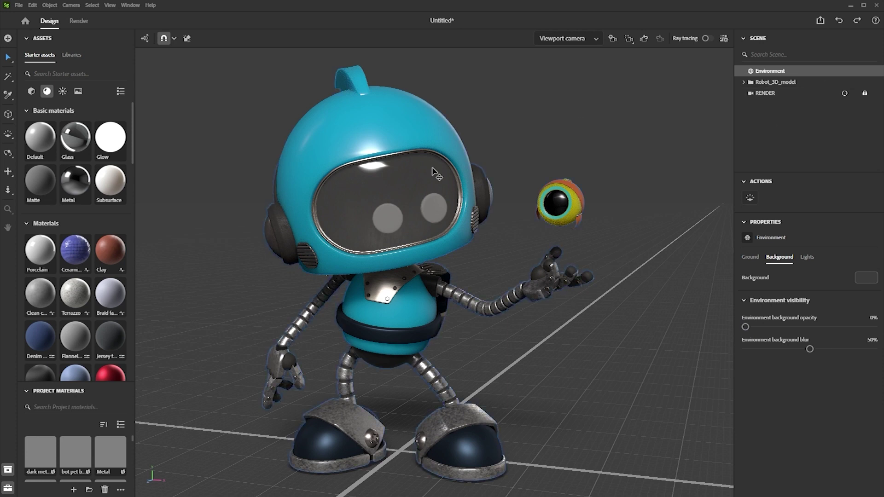
pyautogui.click(434, 207)
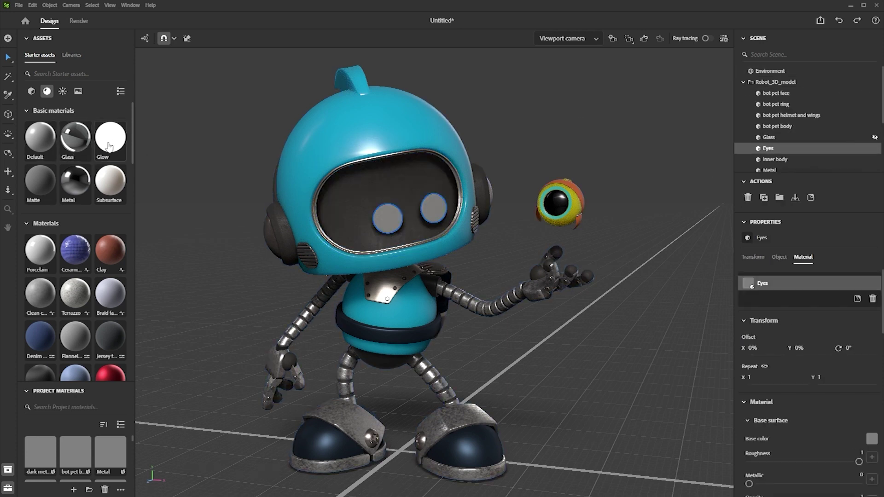
pyautogui.moveTo(109, 146); pyautogui.dragTo(388, 214)
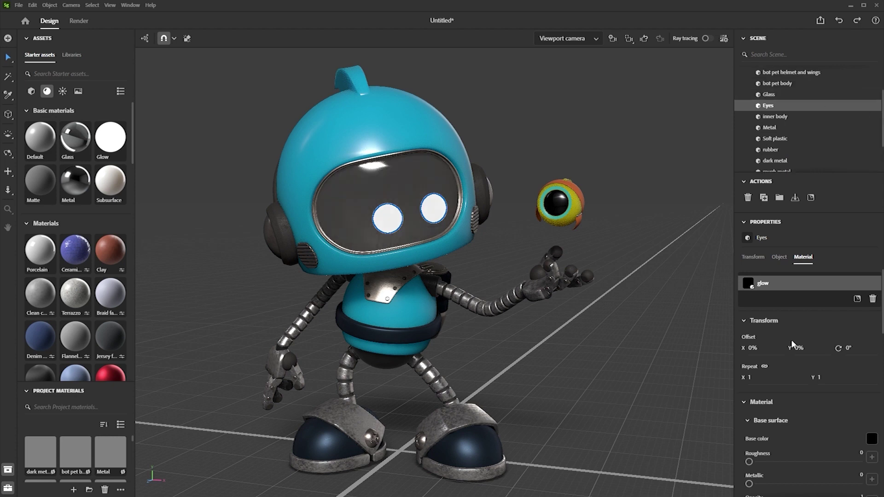
pyautogui.scroll(-3, 792, 344)
pyautogui.scroll(-5, 770, 306)
# - Set the eyes' Emission color to pure green and raise the Emission intensity
pyautogui.click(871, 354)
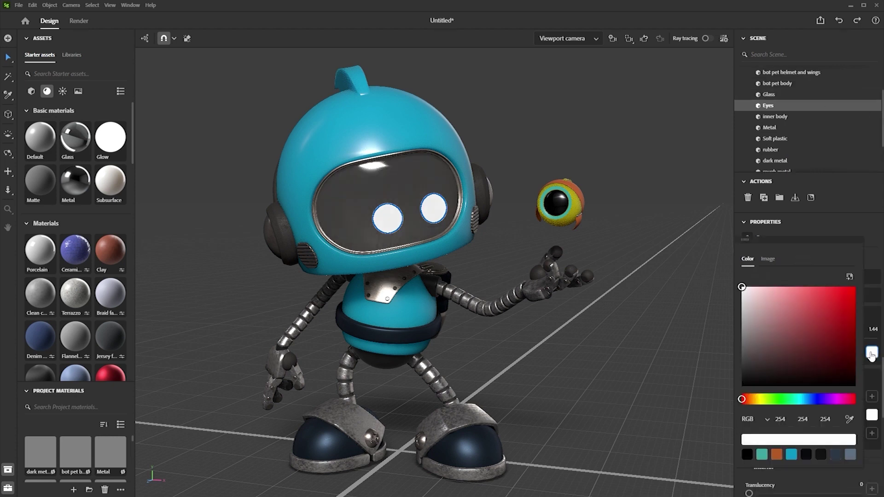
pyautogui.click(765, 400)
pyautogui.click(832, 310)
pyautogui.moveTo(767, 398); pyautogui.dragTo(773, 398)
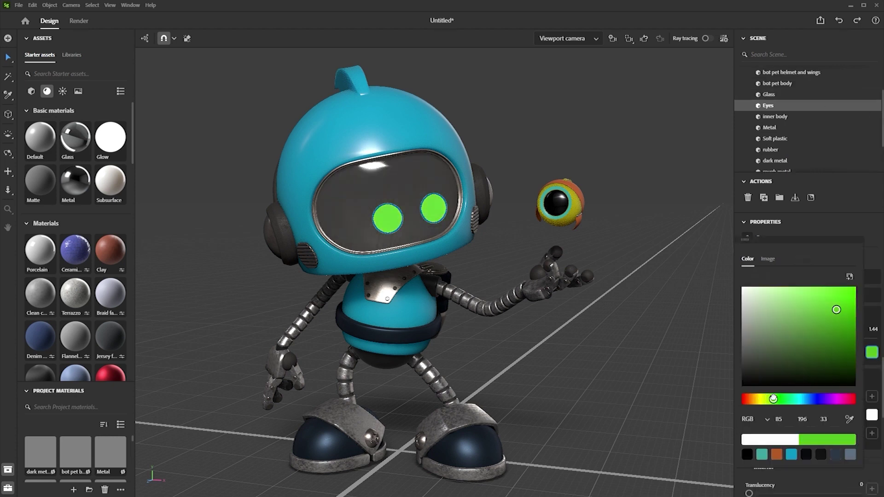
pyautogui.click(880, 256)
pyautogui.moveTo(780, 340); pyautogui.dragTo(784, 339)
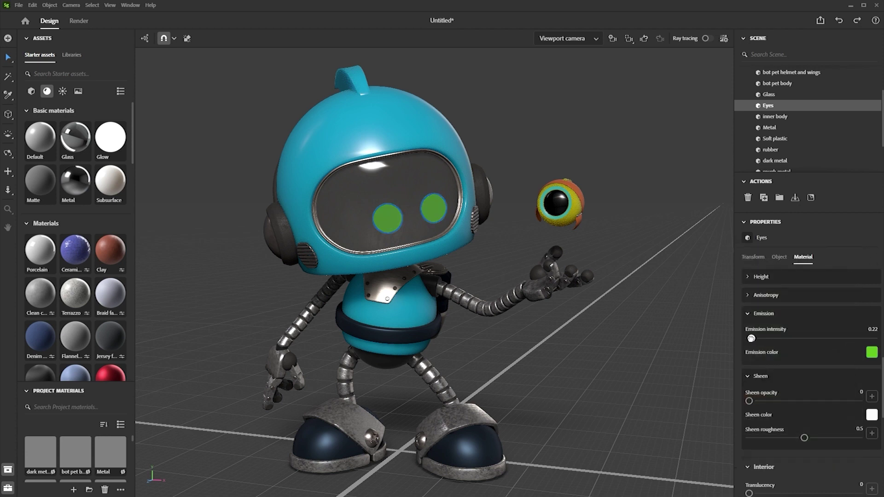
pyautogui.click(649, 354)
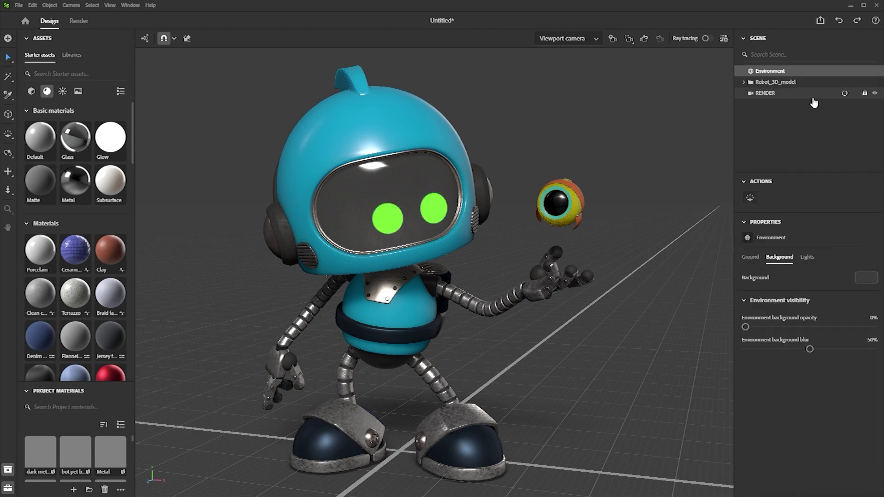
# - View through the RENDER camera with Ray tracing, Depth of field blur and 75 mm Focal length
pyautogui.click(842, 94)
pyautogui.scroll(5, 629, 158)
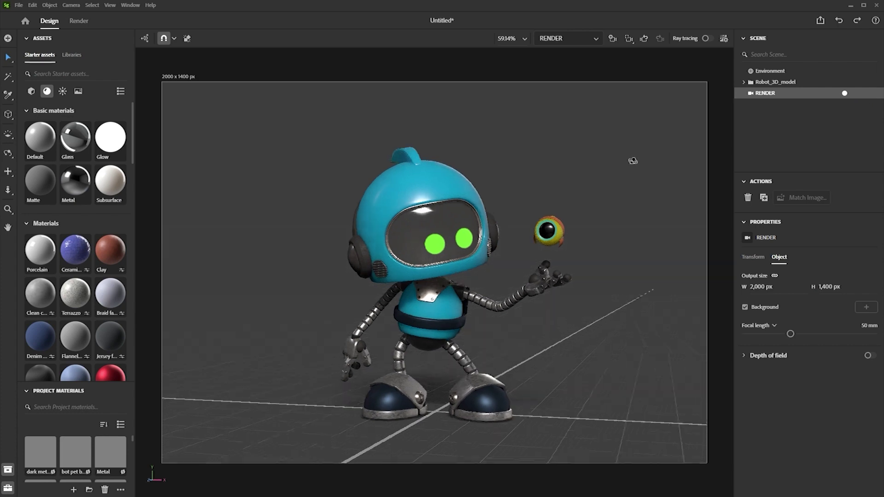
pyautogui.click(705, 38)
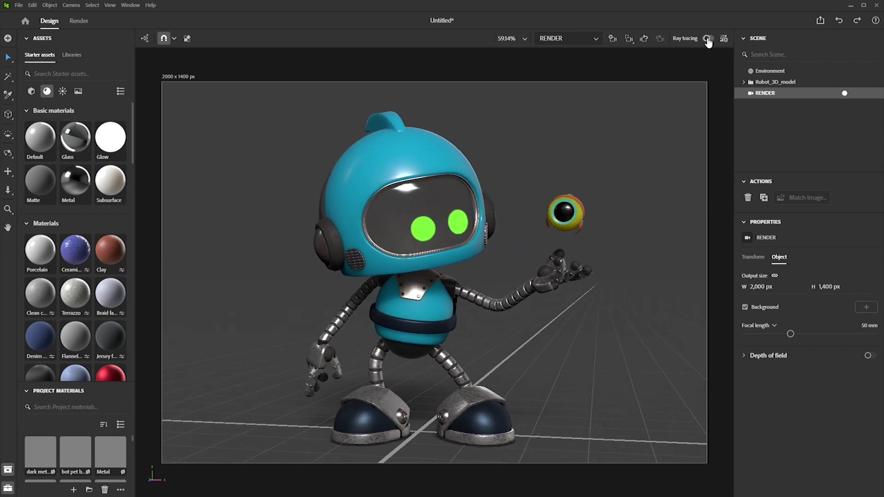
pyautogui.click(869, 354)
pyautogui.moveTo(758, 405); pyautogui.dragTo(822, 404)
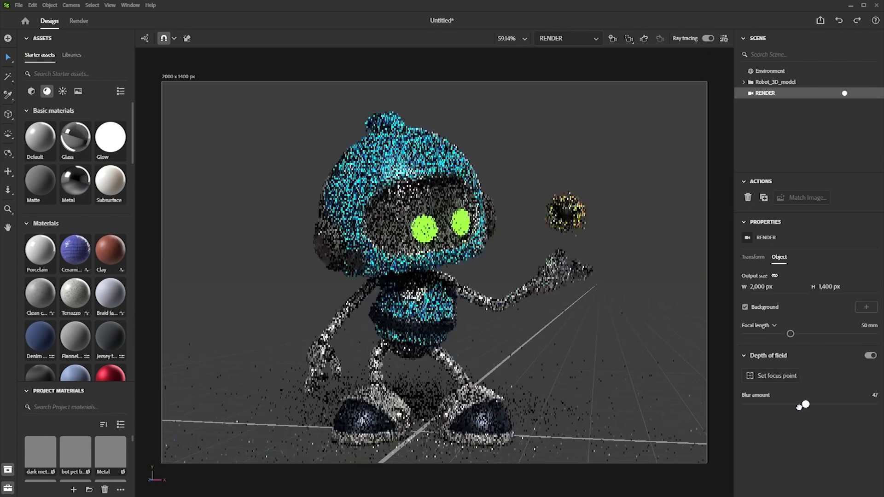
pyautogui.moveTo(790, 333); pyautogui.dragTo(820, 333)
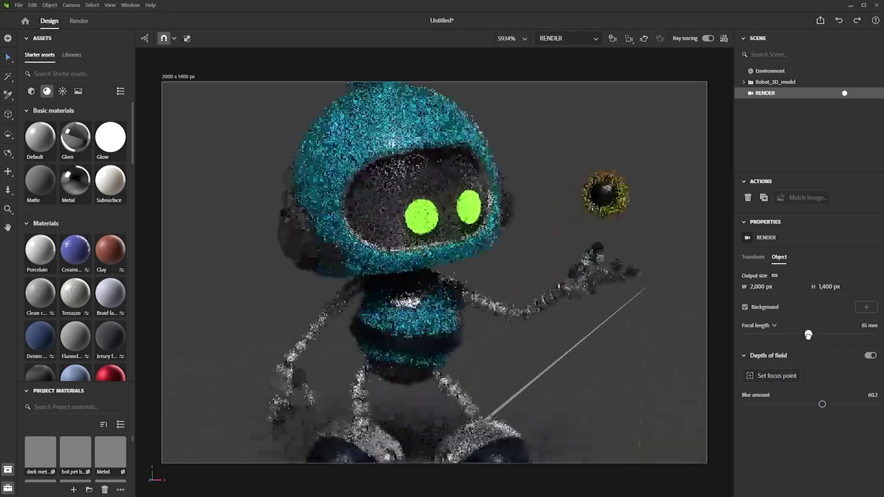